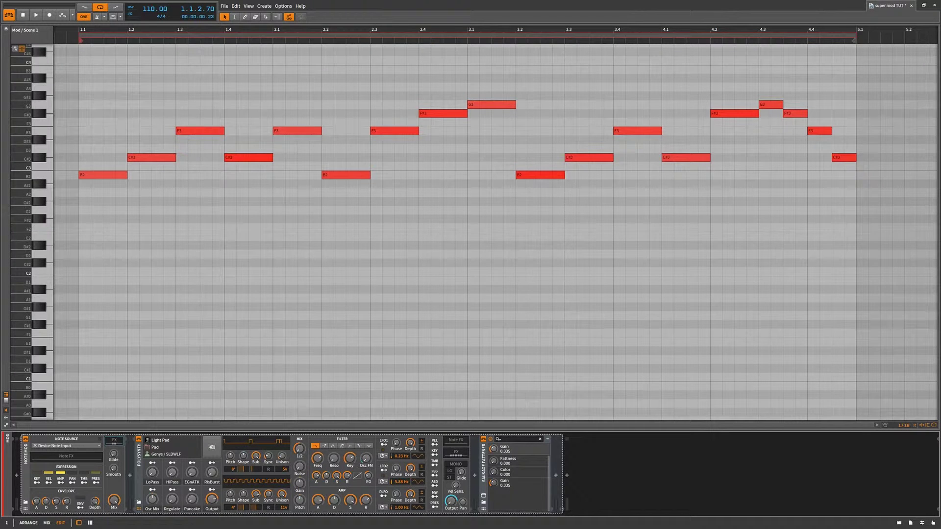
- Start playback so the Light Pad melody plays through Polysynth and Sausage Fattener
{"action": "left_click", "coordinate": [37, 15]}
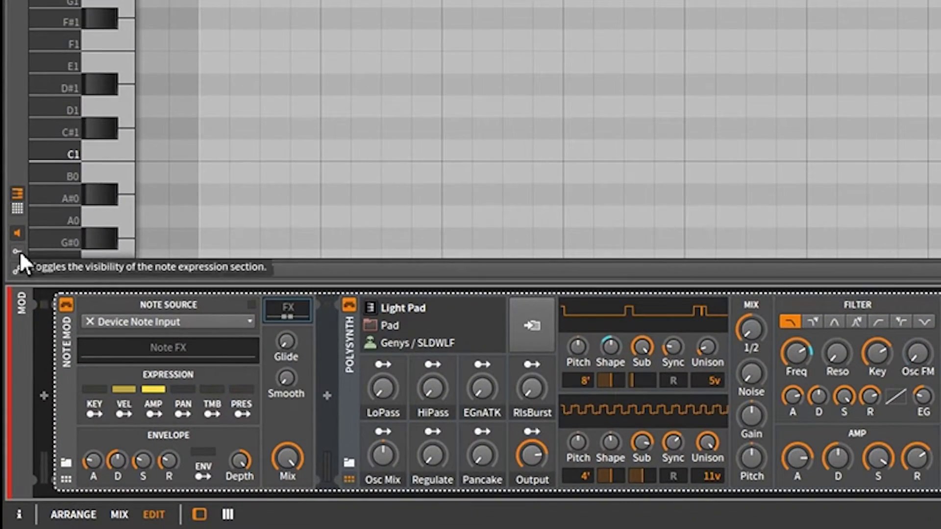
- Show enlarged note expression lanes and view the Velocity, Gain and Pan expressions
{"action": "left_click", "coordinate": [15, 292]}
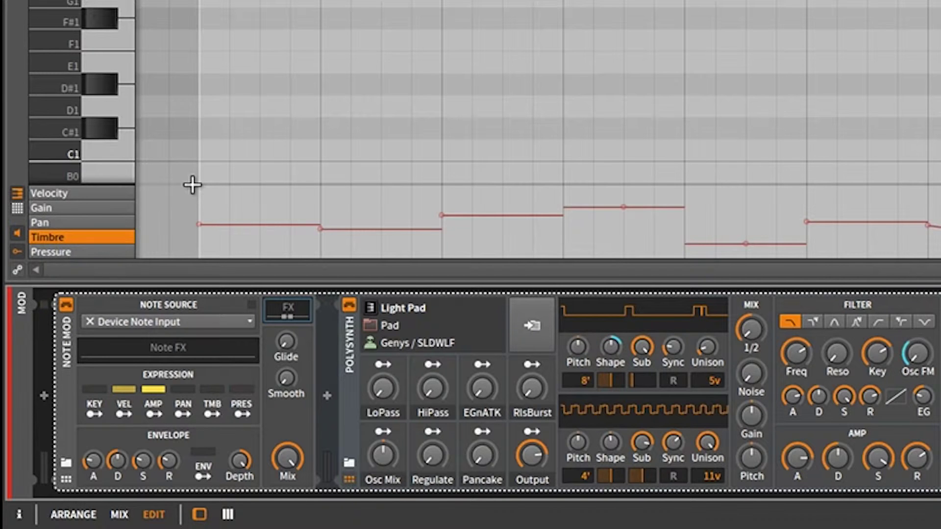
{"action": "left_click_drag", "start_coordinate": [205, 185], "coordinate": [237, 74]}
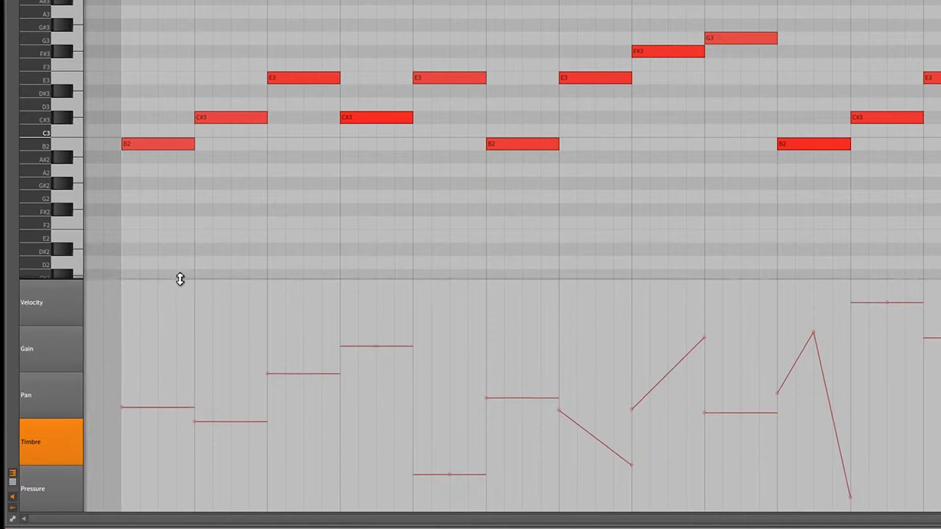
{"action": "left_click", "coordinate": [51, 309]}
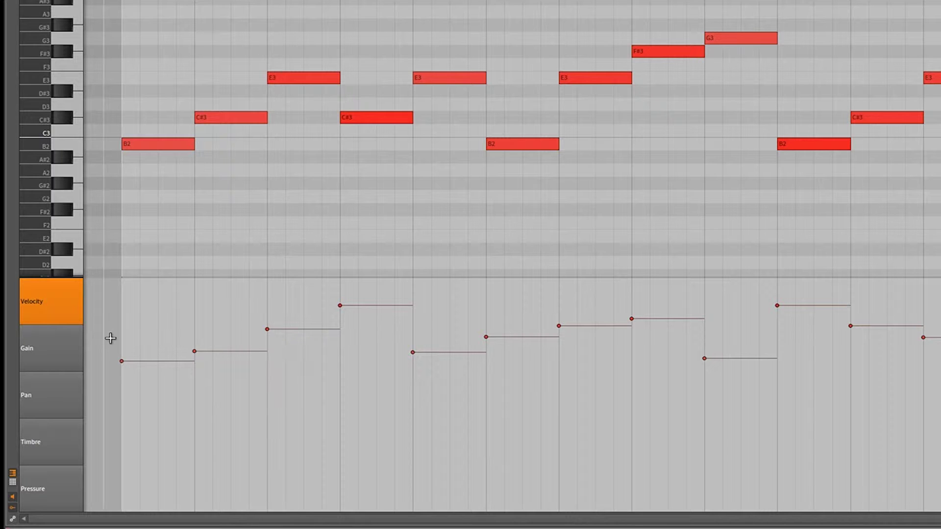
{"action": "left_click", "coordinate": [49, 348]}
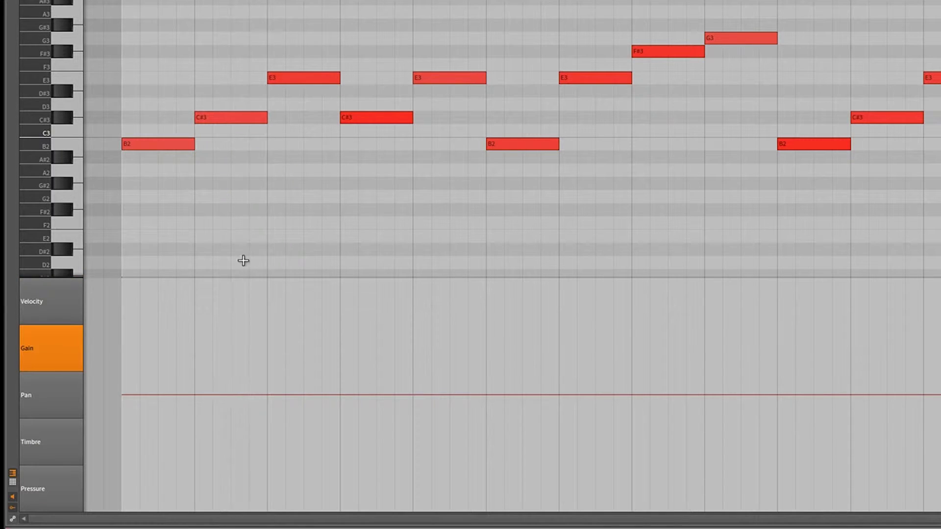
{"action": "left_click", "coordinate": [41, 399]}
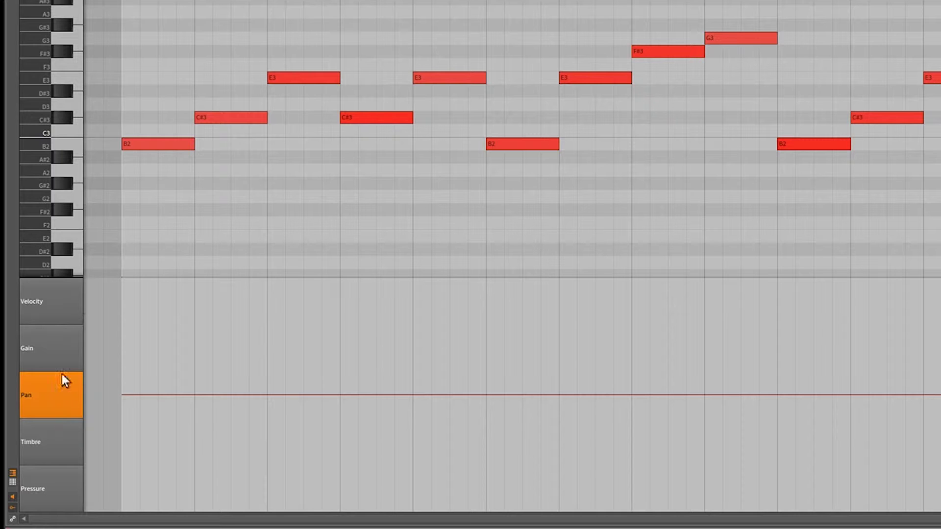
- Compare the Timbre and Pressure expression curves, ending on Timbre
{"action": "left_click", "coordinate": [56, 441]}
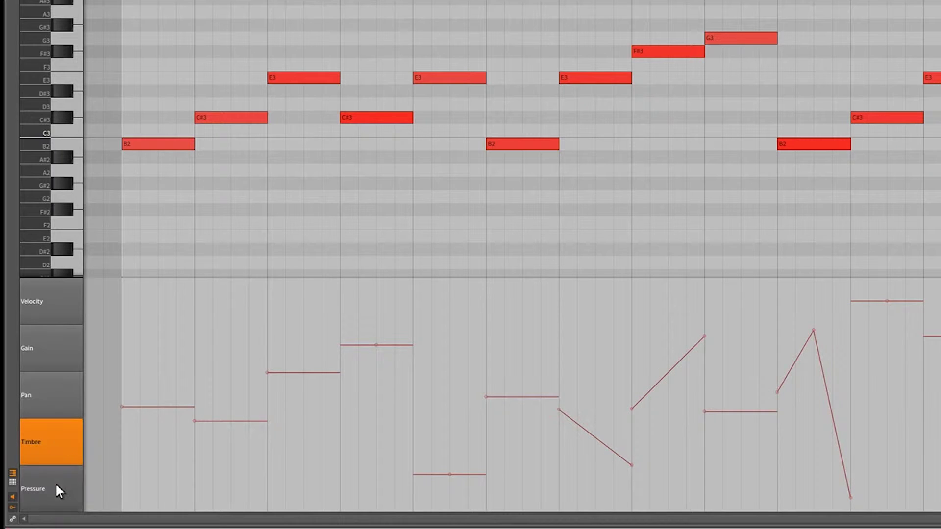
{"action": "left_click", "coordinate": [56, 486]}
{"action": "left_click", "coordinate": [62, 439]}
{"action": "left_click", "coordinate": [71, 490]}
{"action": "left_click", "coordinate": [71, 444]}
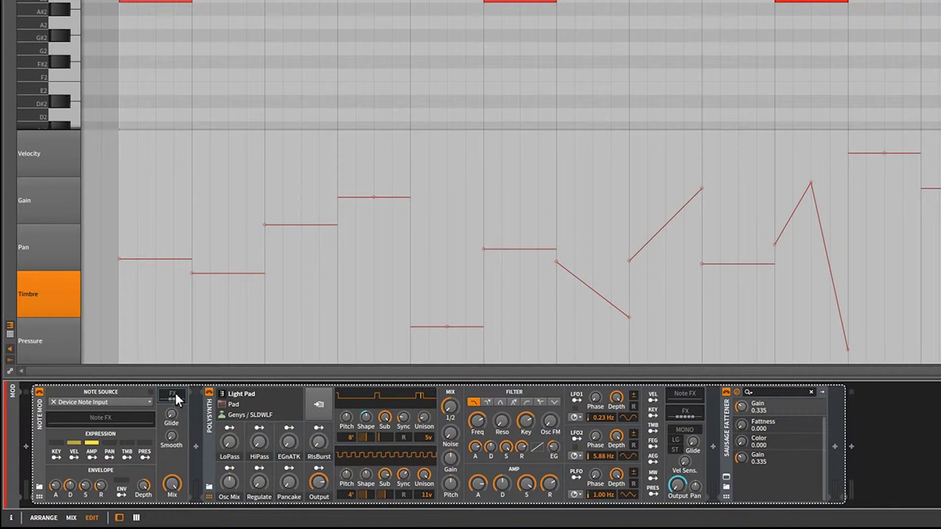
{"action": "left_click", "coordinate": [726, 477]}
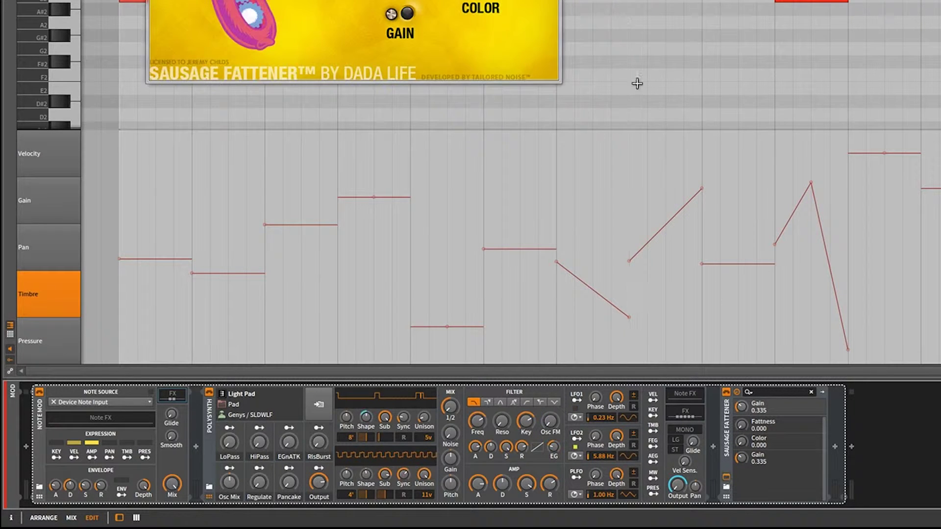
{"action": "left_click_drag", "start_coordinate": [513, 0], "coordinate": [477, 110]}
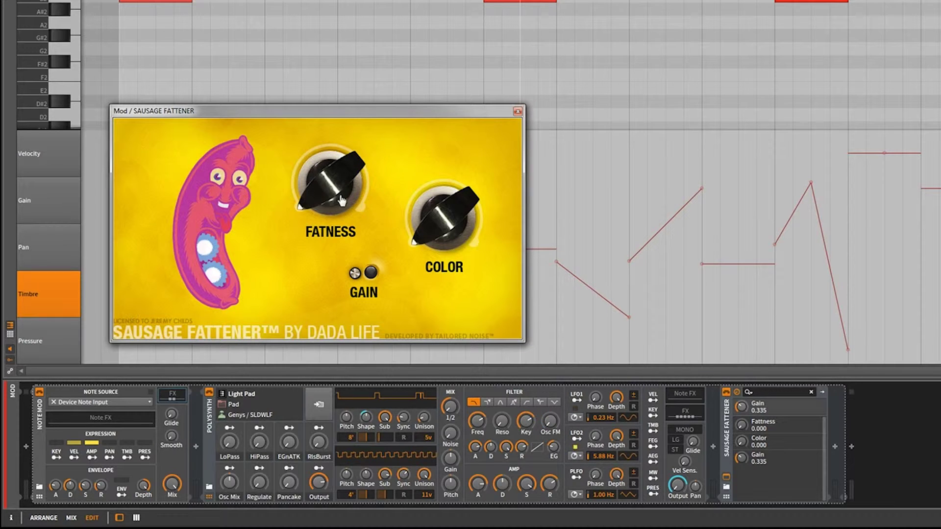
{"action": "left_click", "coordinate": [518, 111]}
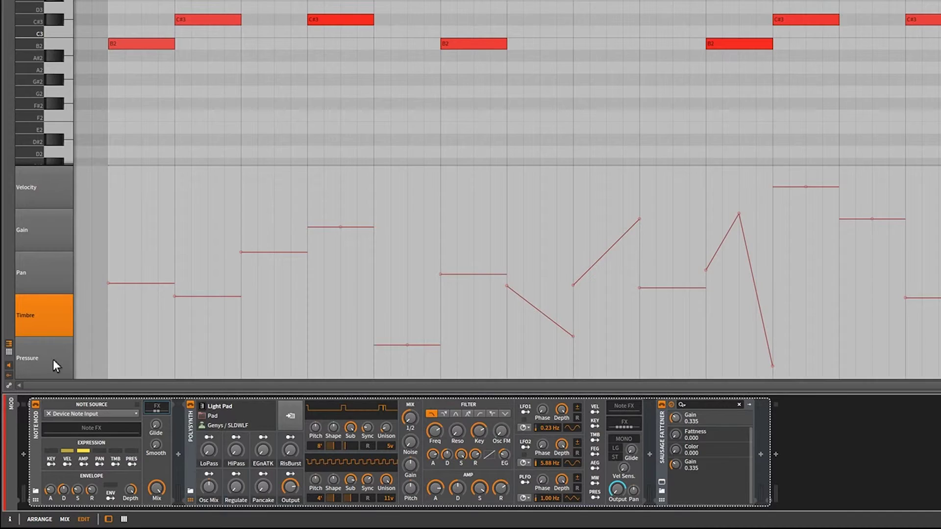
- In the Pressure lane, flatten a segment to 1.89 % and add a new point raised to 63.1 %
{"action": "left_click", "coordinate": [53, 360]}
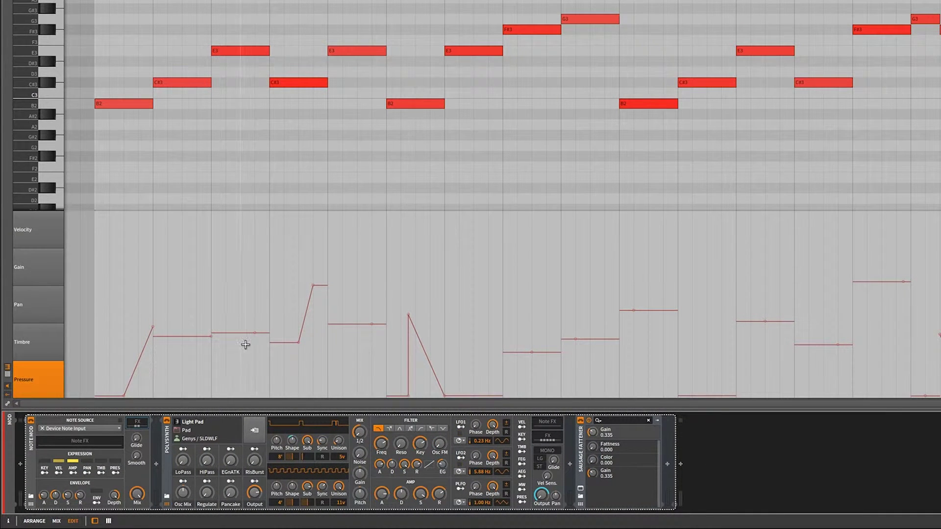
{"action": "left_click_drag", "start_coordinate": [239, 334], "coordinate": [240, 297]}
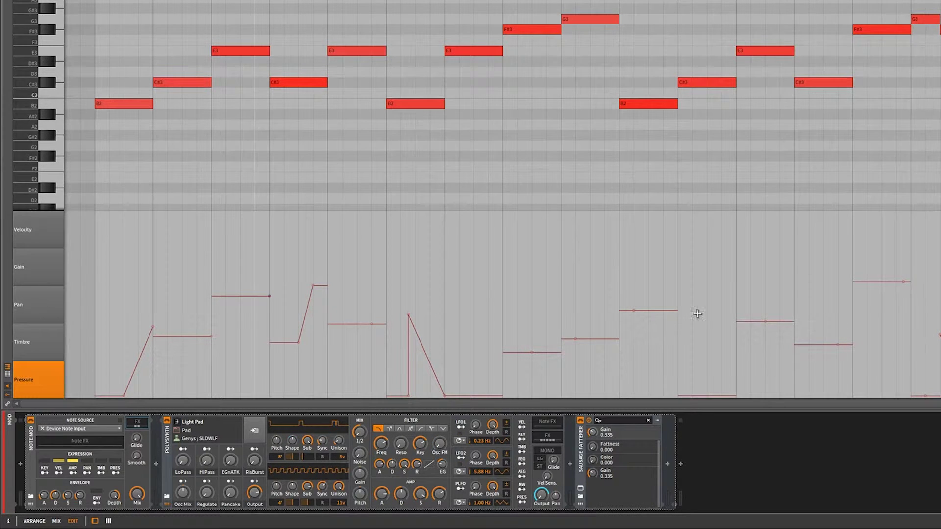
{"action": "double_click", "coordinate": [225, 297]}
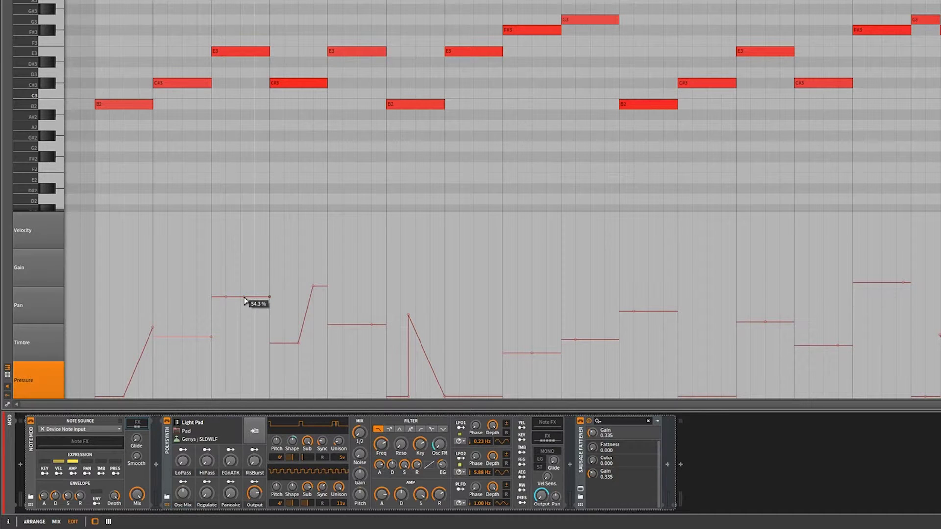
{"action": "left_click_drag", "start_coordinate": [245, 297], "coordinate": [255, 261]}
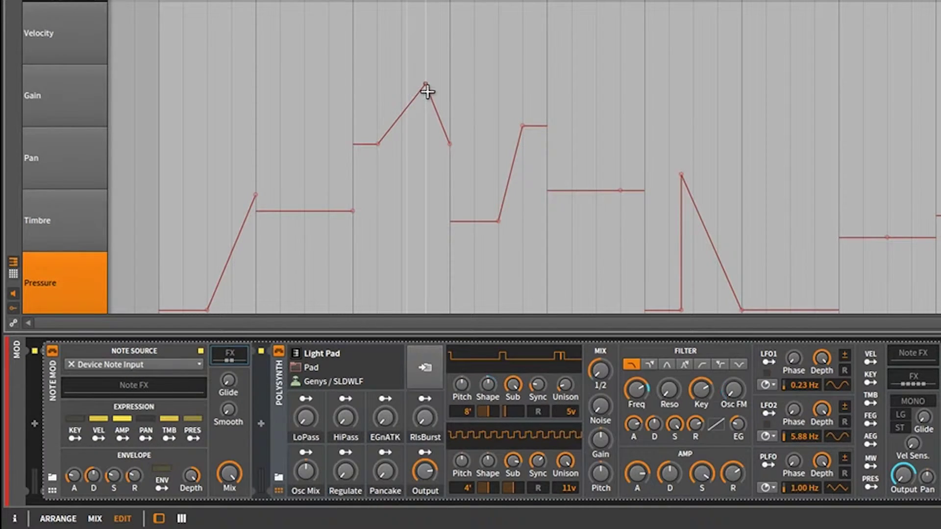
- Push the pressure peak up to 100 %, then pull it back down to about 92.6 %
{"action": "left_click_drag", "start_coordinate": [427, 91], "coordinate": [426, 6]}
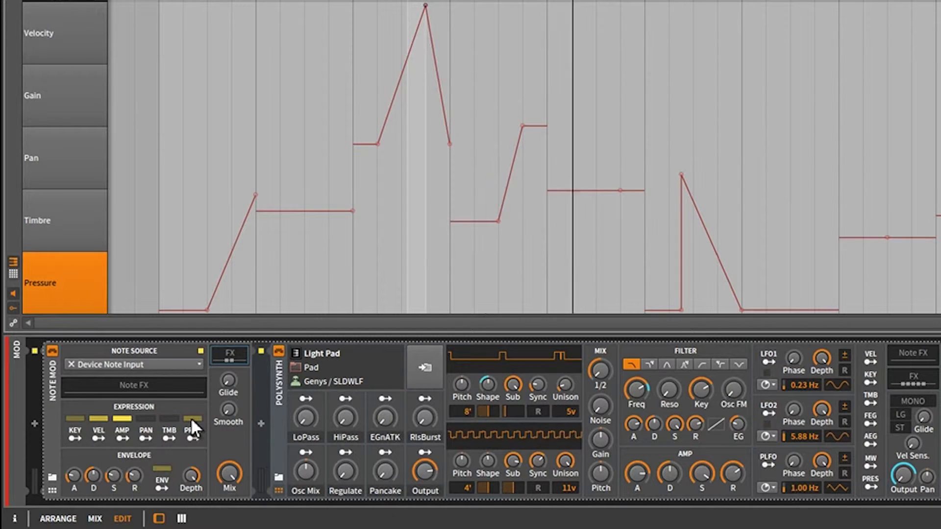
{"action": "mouse_move", "coordinate": [425, 7]}
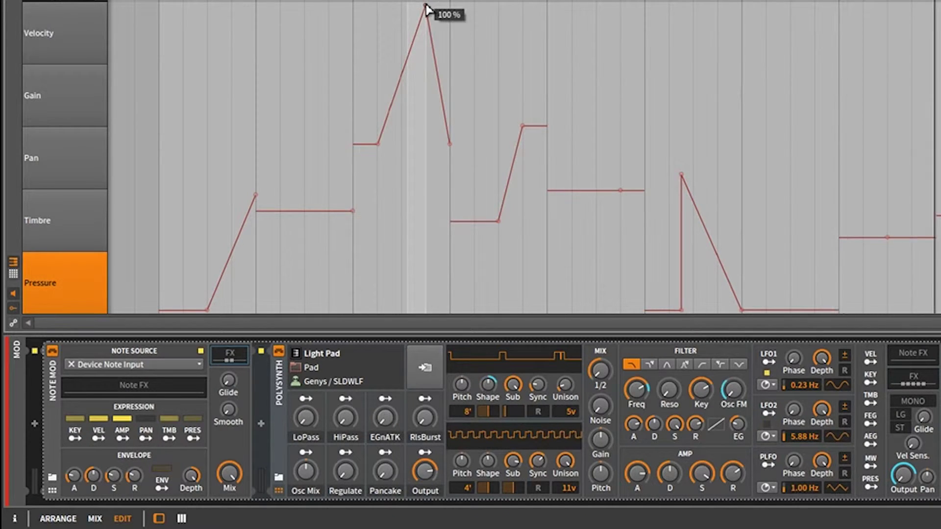
{"action": "left_click_drag", "start_coordinate": [426, 7], "coordinate": [427, 111]}
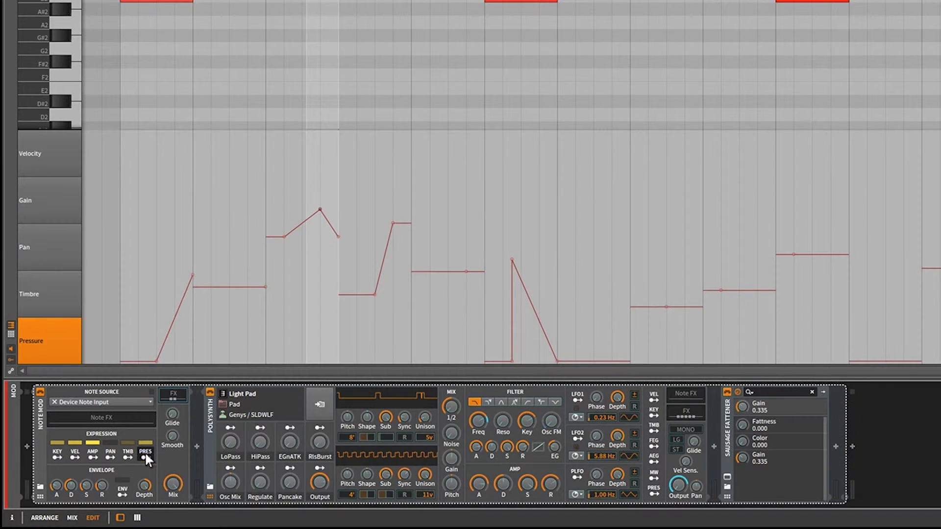
- Route pressure from Note Mod to the Sausage Fattener's Fattness and raise the last note's pressure to 94.8 %
{"action": "left_click", "coordinate": [145, 454]}
{"action": "left_click_drag", "start_coordinate": [743, 424], "coordinate": [743, 416]}
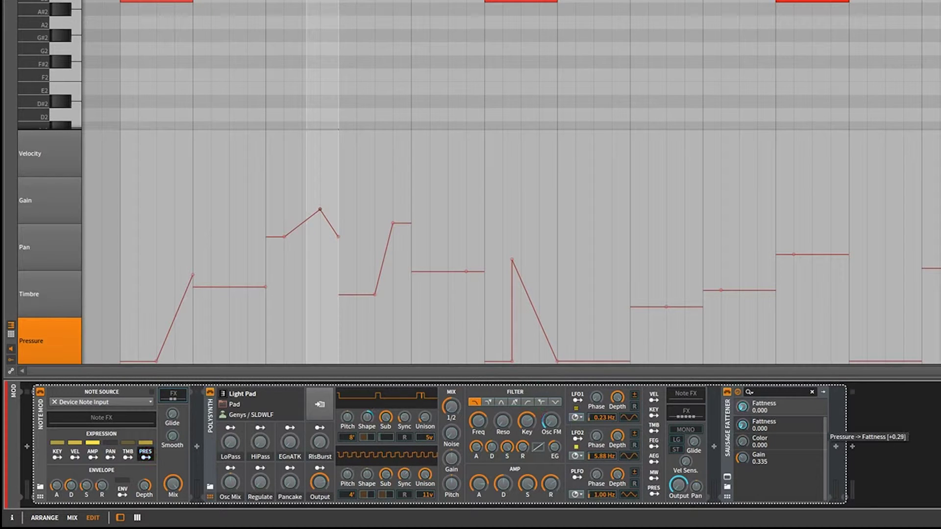
{"action": "mouse_move", "coordinate": [743, 423]}
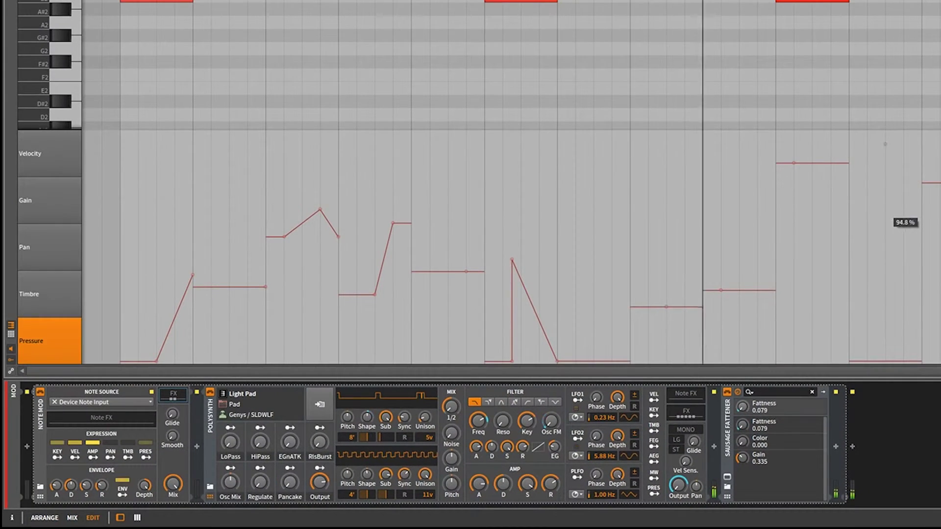
{"action": "left_click_drag", "start_coordinate": [906, 230], "coordinate": [914, 227]}
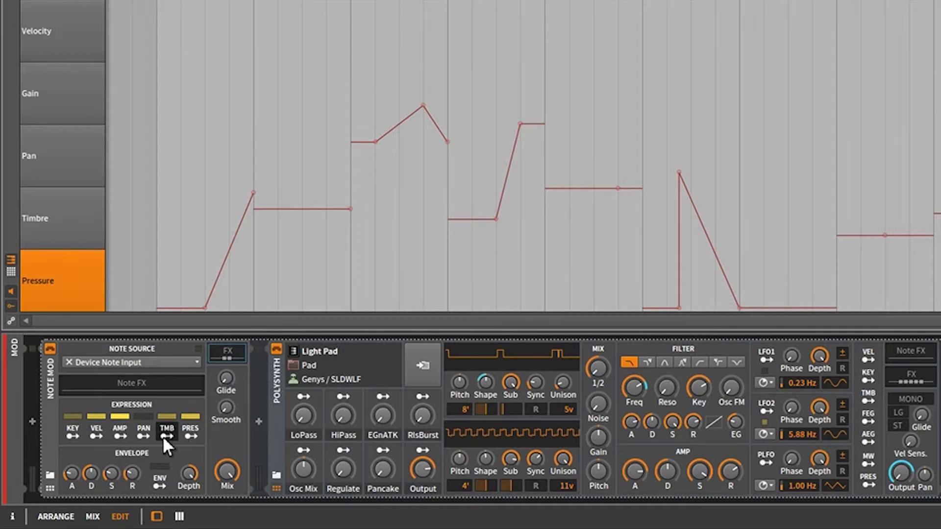
- Route pressure to Polysynth's OSC1 Sub PW and OSC2 Shape, then play the clip
{"action": "left_click", "coordinate": [192, 429]}
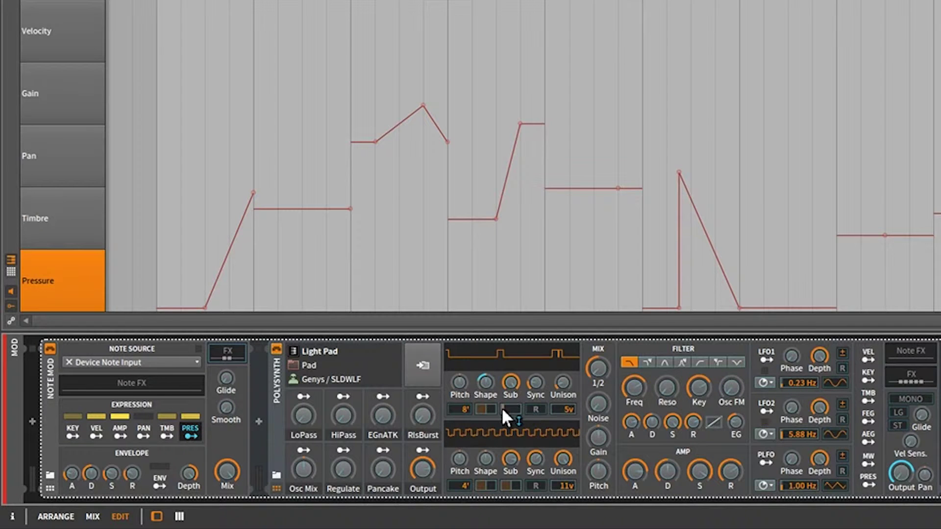
{"action": "left_click_drag", "start_coordinate": [501, 407], "coordinate": [501, 399]}
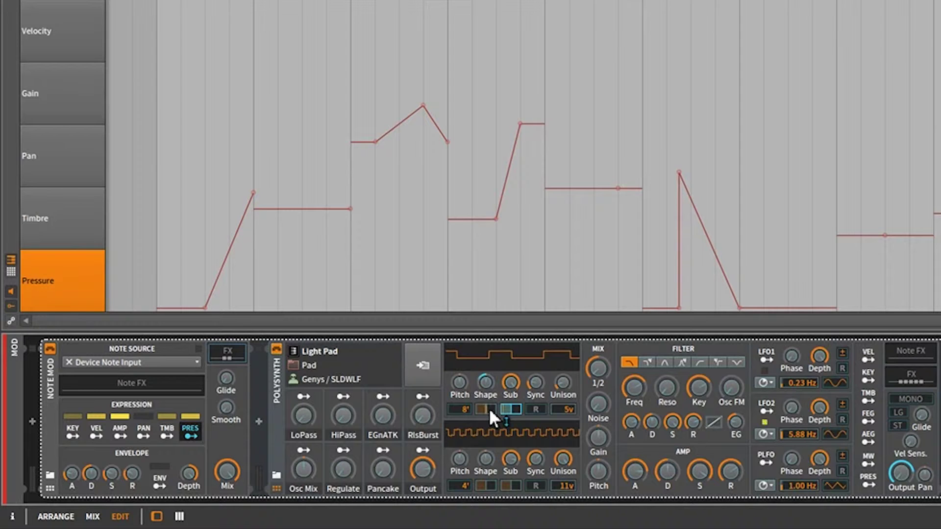
{"action": "left_click_drag", "start_coordinate": [489, 460], "coordinate": [536, 470]}
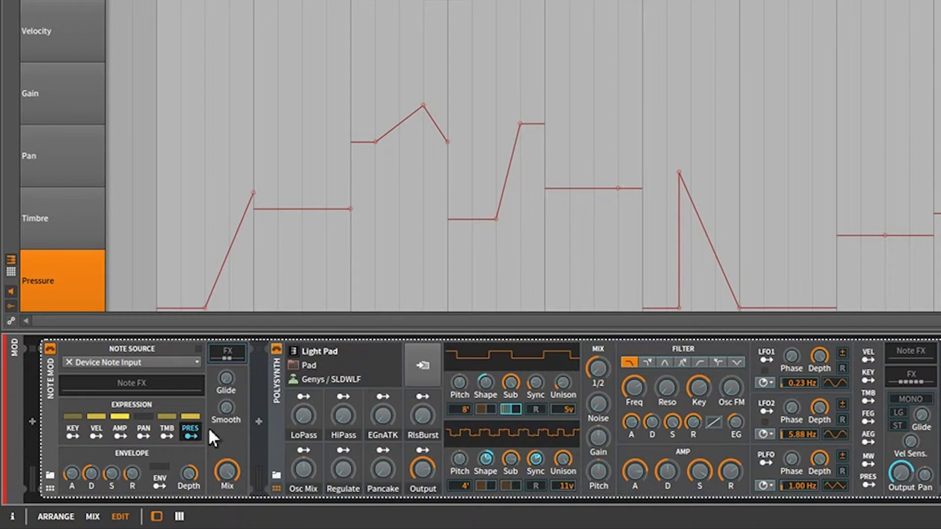
{"action": "left_click", "coordinate": [191, 436]}
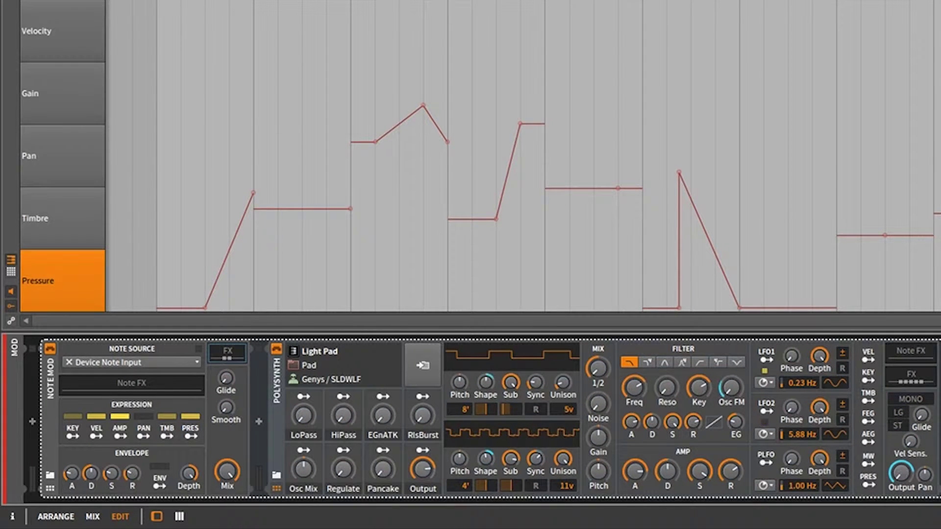
{"action": "key", "text": "space"}
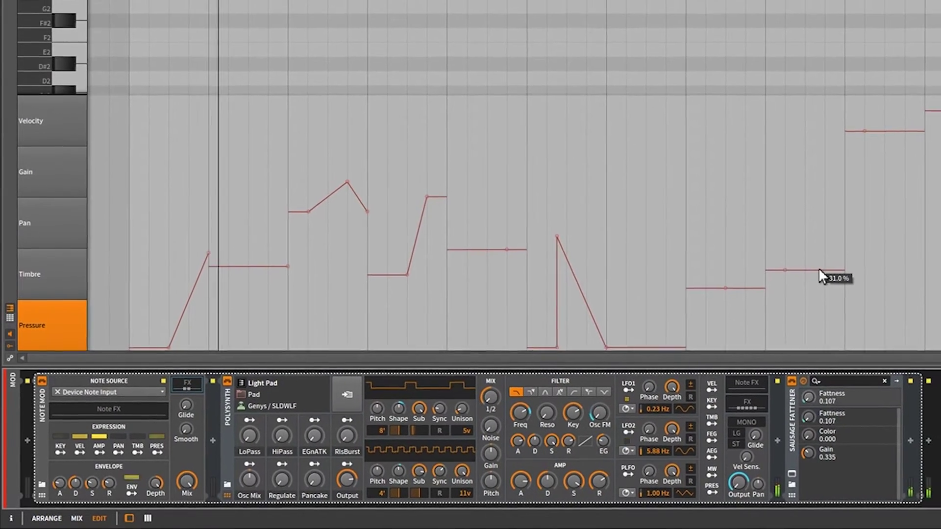
- Ramp one pressure segment up to 90.8 %, lower B2 to 23.0 %, and ramp E3 down to 35.3 %
{"action": "left_click_drag", "start_coordinate": [801, 280], "coordinate": [882, 136]}
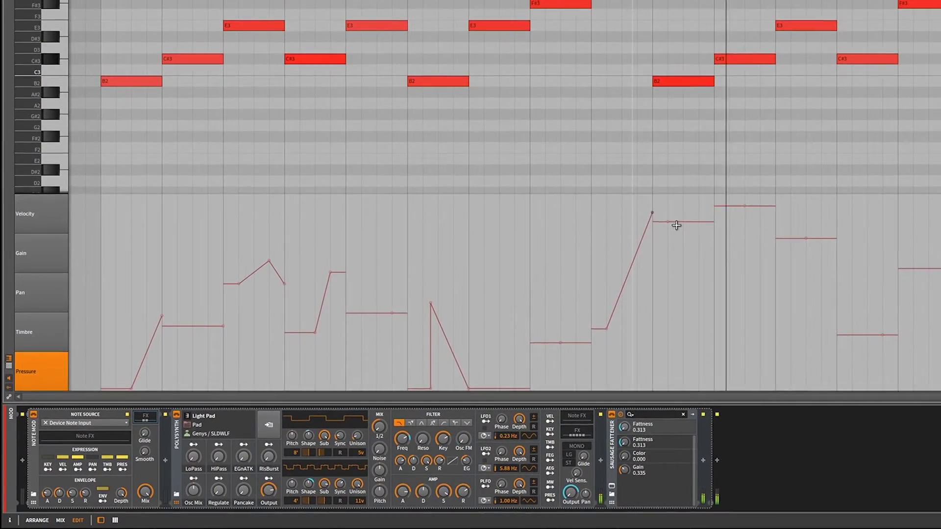
{"action": "mouse_move", "coordinate": [696, 226]}
{"action": "left_mouse_down"}
{"action": "mouse_move", "coordinate": [681, 388]}
{"action": "mouse_move", "coordinate": [677, 289]}
{"action": "mouse_move", "coordinate": [691, 213]}
{"action": "left_mouse_up"}
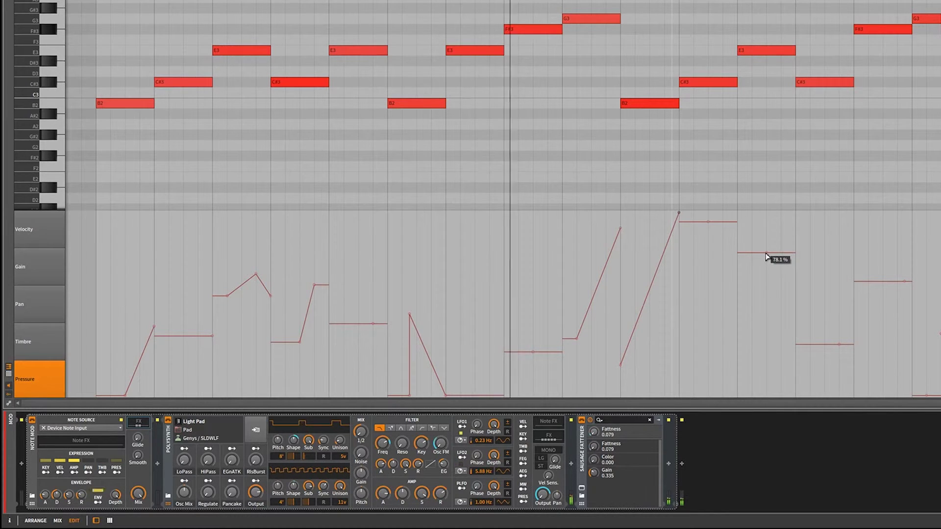
{"action": "left_click_drag", "start_coordinate": [793, 252], "coordinate": [796, 388]}
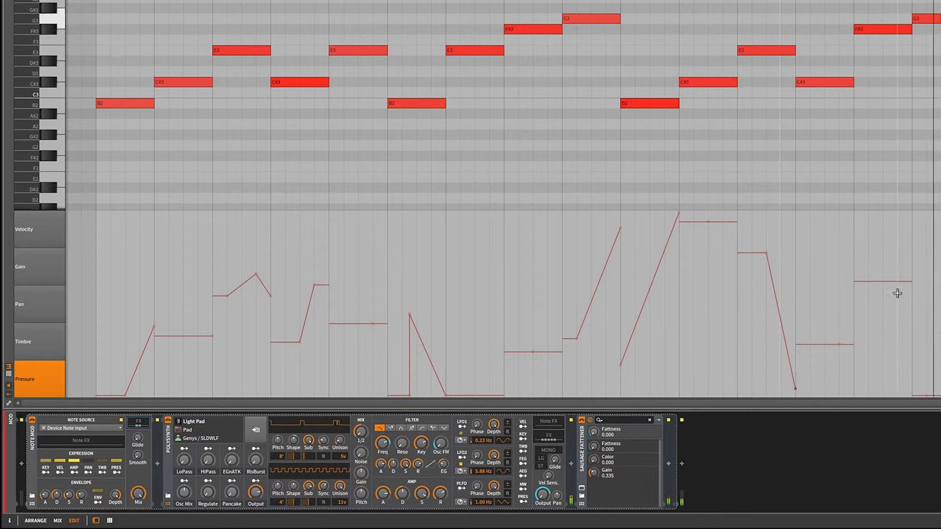
- Add a point to the F#3 note's pressure curve and raise it
{"action": "left_click", "coordinate": [876, 281]}
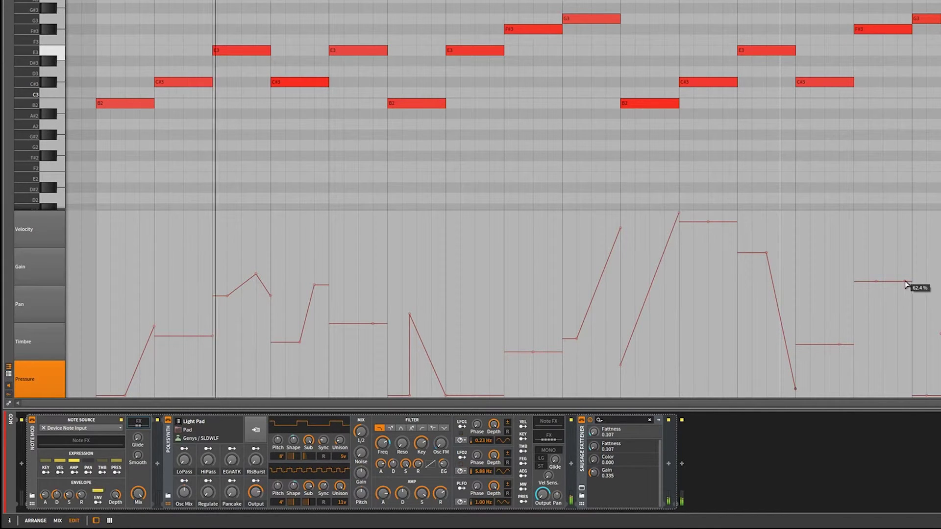
{"action": "left_click_drag", "start_coordinate": [897, 242], "coordinate": [897, 226]}
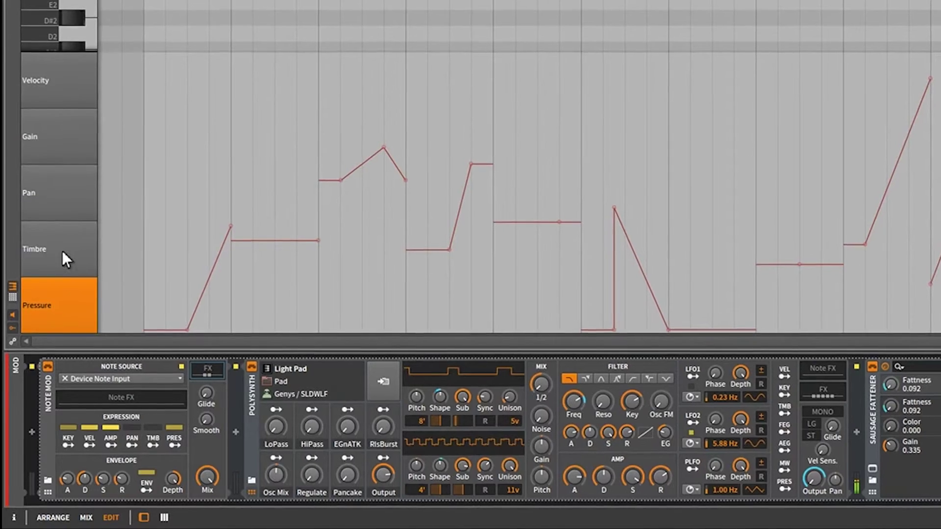
{"action": "left_click", "coordinate": [41, 347]}
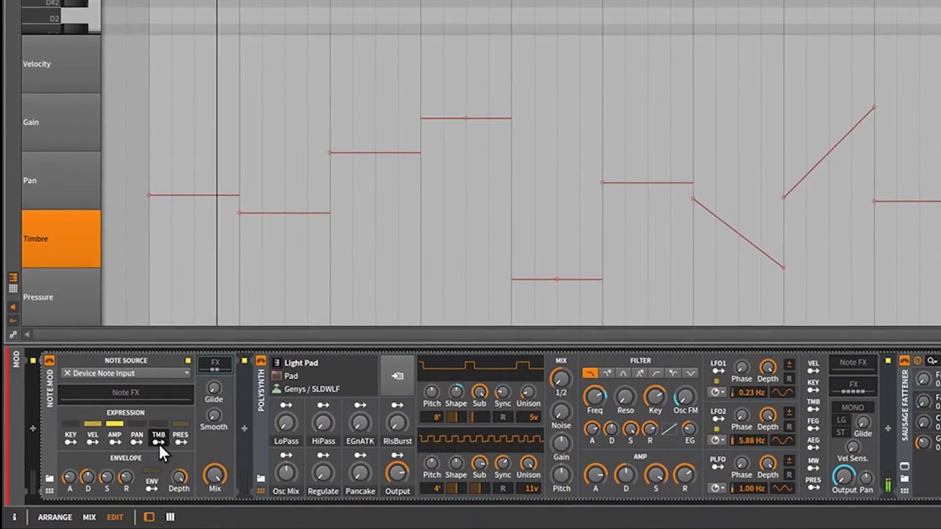
- Route timbre to filter Freq, OSC1 Pitch, Unison spread, Noise and the Sausage Fattener's Color
{"action": "left_click", "coordinate": [157, 437]}
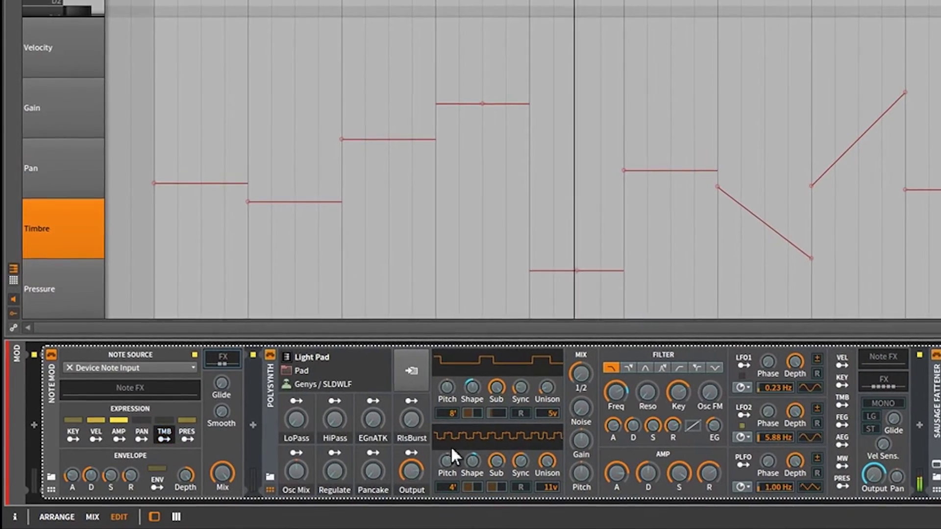
{"action": "left_click_drag", "start_coordinate": [610, 394], "coordinate": [610, 406]}
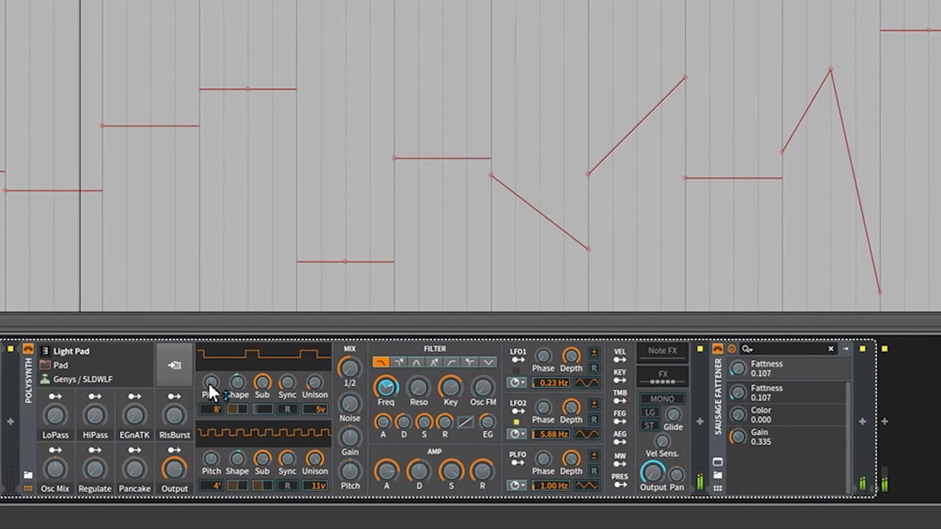
{"action": "left_click_drag", "start_coordinate": [210, 384], "coordinate": [211, 400]}
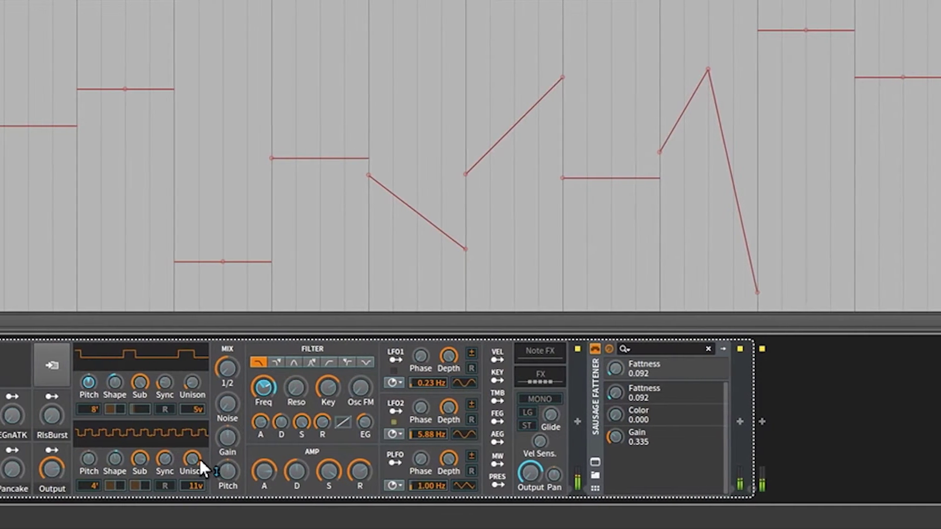
{"action": "left_click_drag", "start_coordinate": [202, 383], "coordinate": [161, 362]}
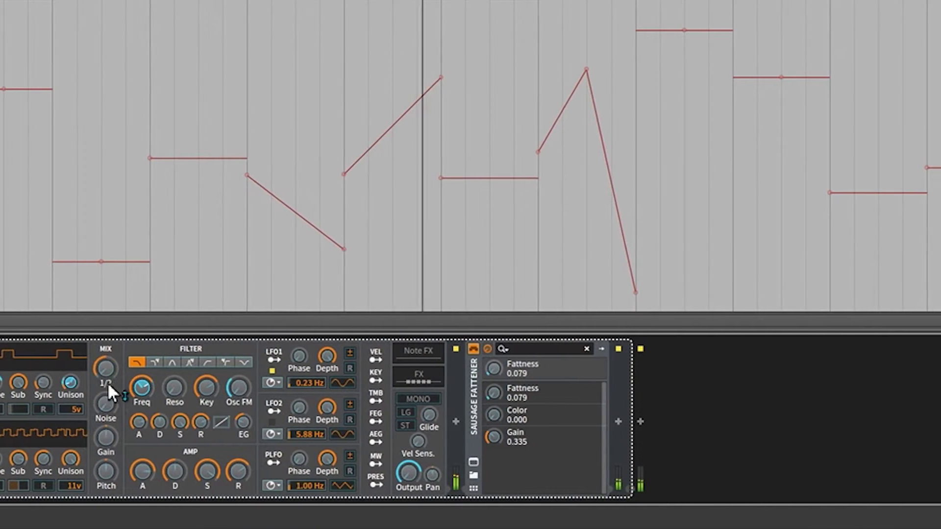
{"action": "left_click_drag", "start_coordinate": [116, 404], "coordinate": [116, 392]}
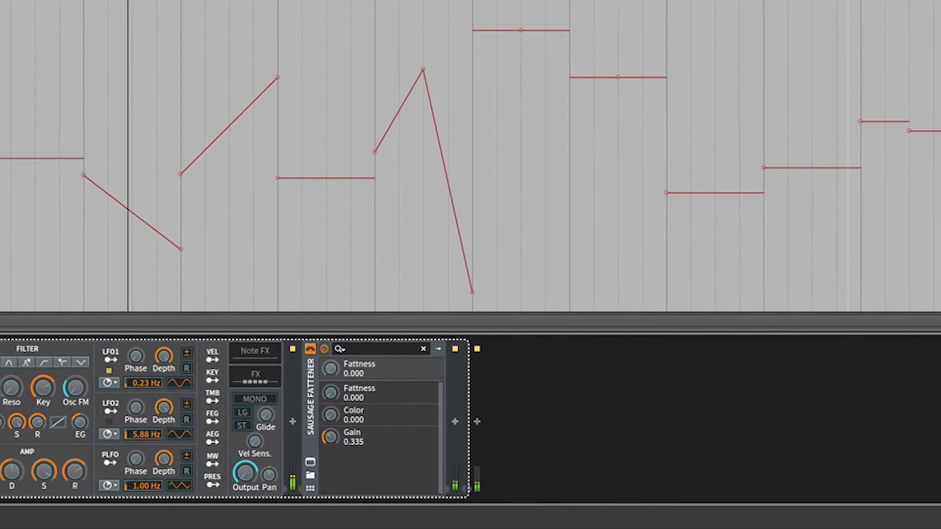
{"action": "mouse_move", "coordinate": [300, 416]}
{"action": "left_mouse_down"}
{"action": "mouse_move", "coordinate": [299, 399]}
{"action": "mouse_move", "coordinate": [300, 412]}
{"action": "left_mouse_up"}
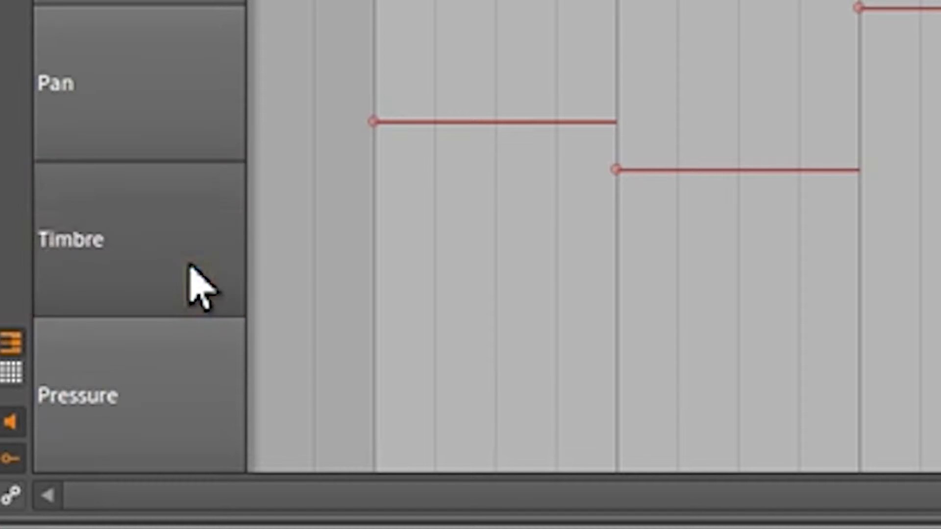
{"action": "left_click", "coordinate": [174, 381]}
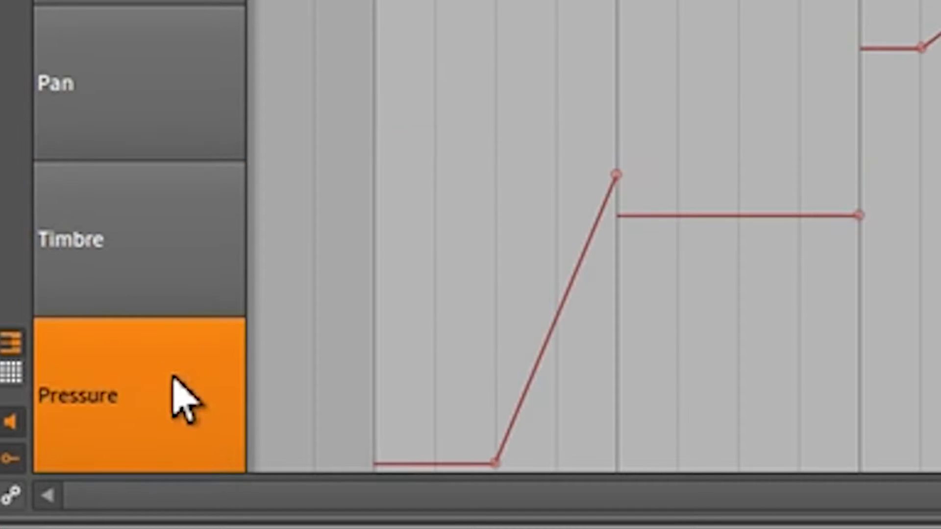
{"action": "left_click", "coordinate": [191, 249]}
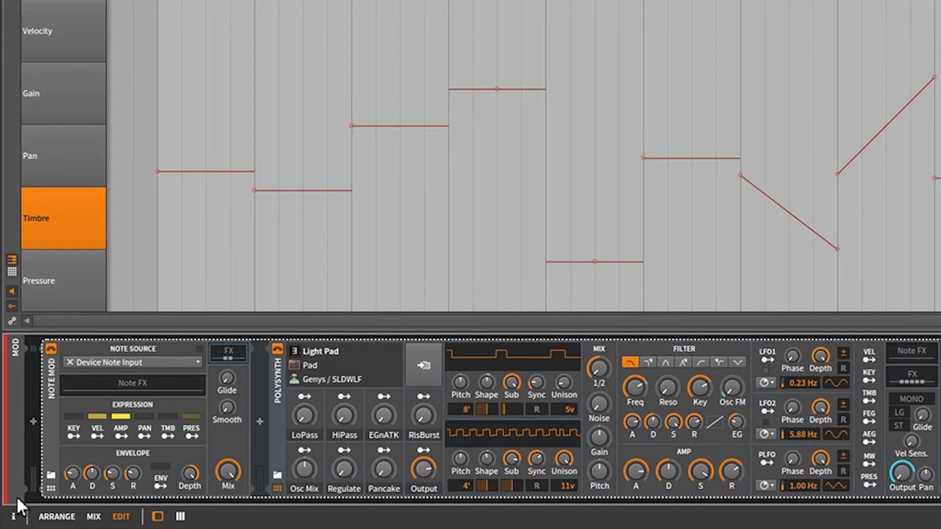
- In the Inspector, select all notes, add chaos to their timbre values, and play the clip
{"action": "left_click", "coordinate": [14, 517]}
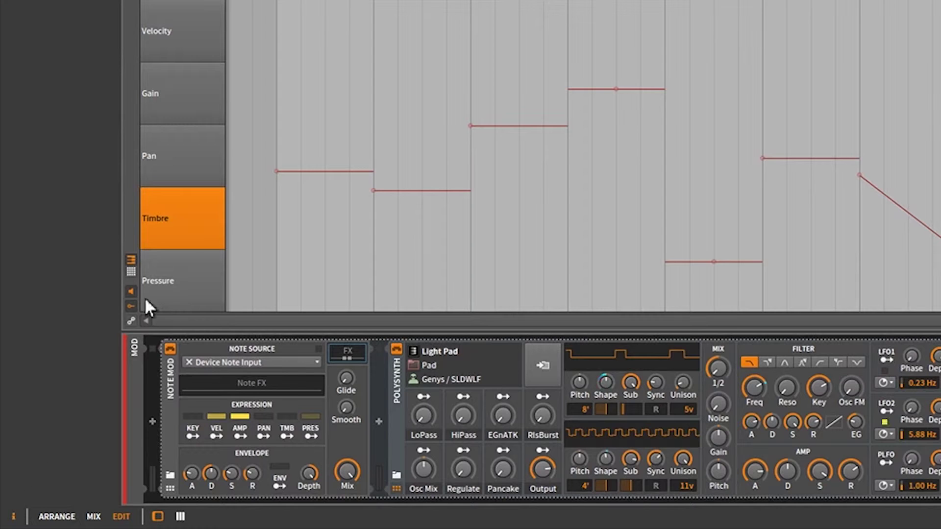
{"action": "key", "text": "ctrl+a"}
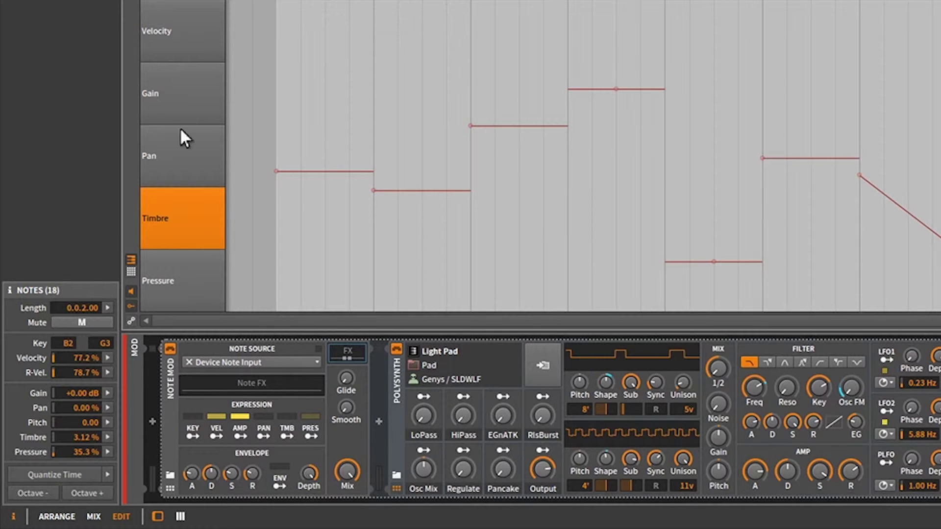
{"action": "left_click", "coordinate": [107, 437]}
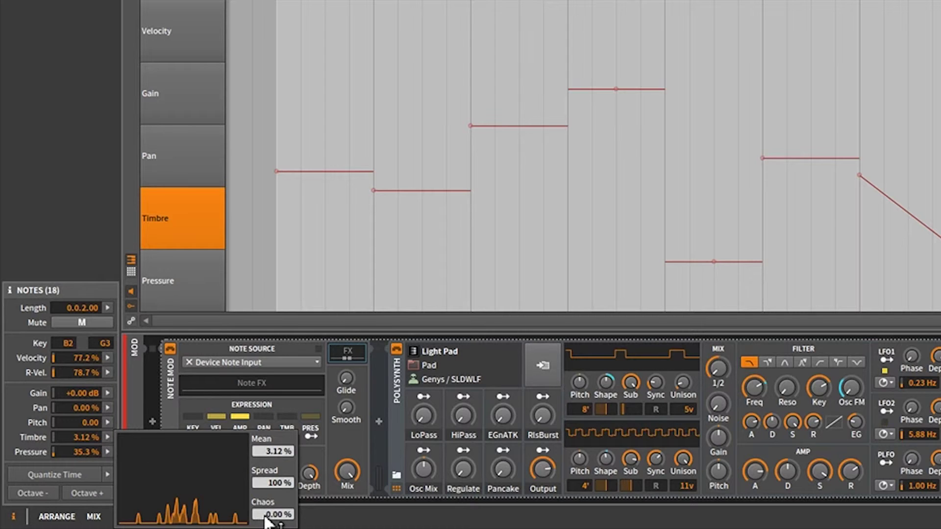
{"action": "left_click_drag", "start_coordinate": [265, 518], "coordinate": [284, 495]}
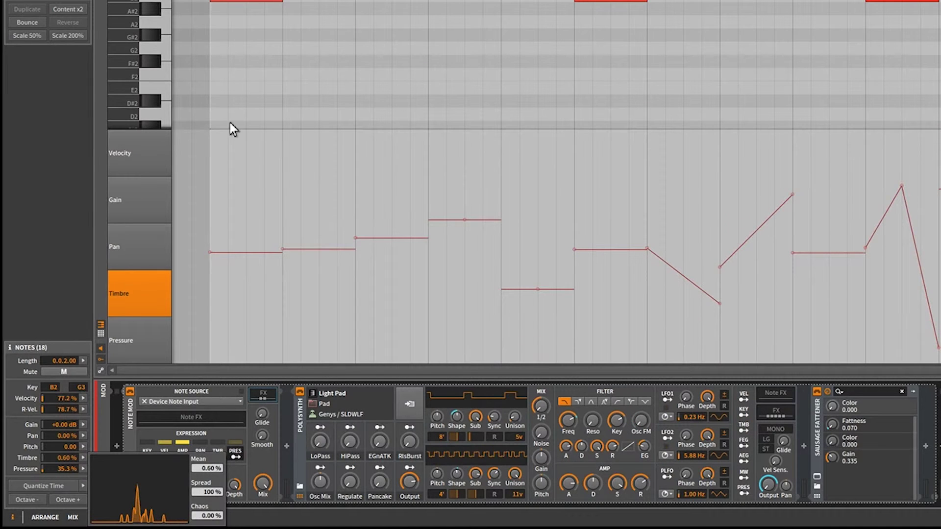
{"action": "left_click", "coordinate": [104, 488]}
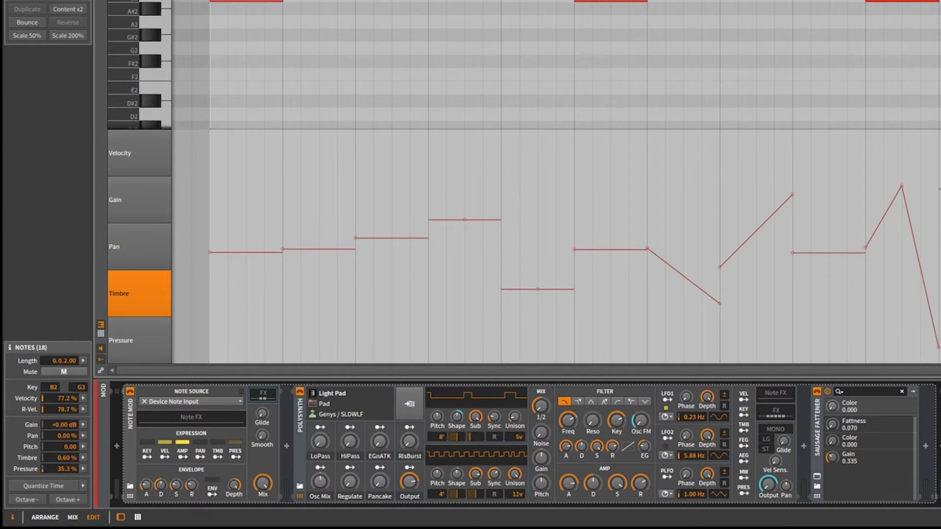
{"action": "key", "text": "space"}
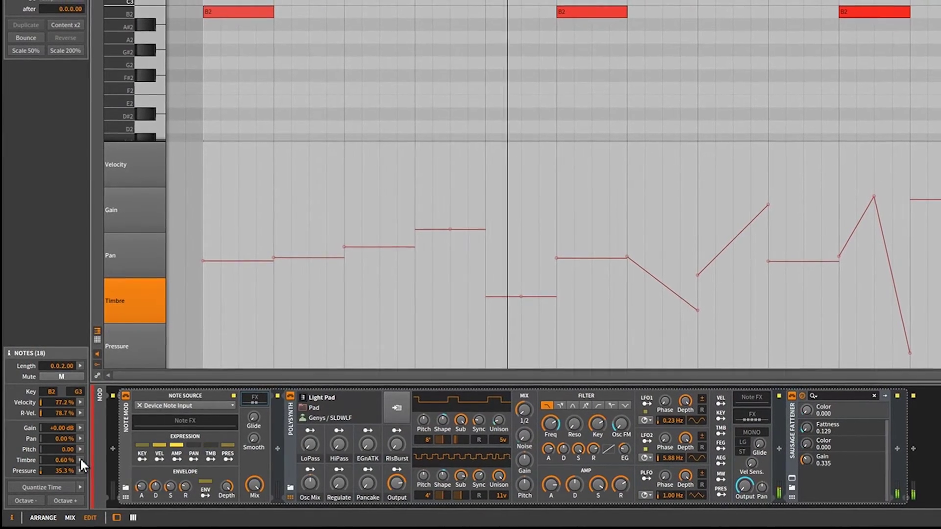
- Widen and then narrow the timbre spread, leaving the timbre mean at -4.56 %
{"action": "left_click", "coordinate": [80, 460]}
{"action": "left_click_drag", "start_coordinate": [198, 493], "coordinate": [199, 469]}
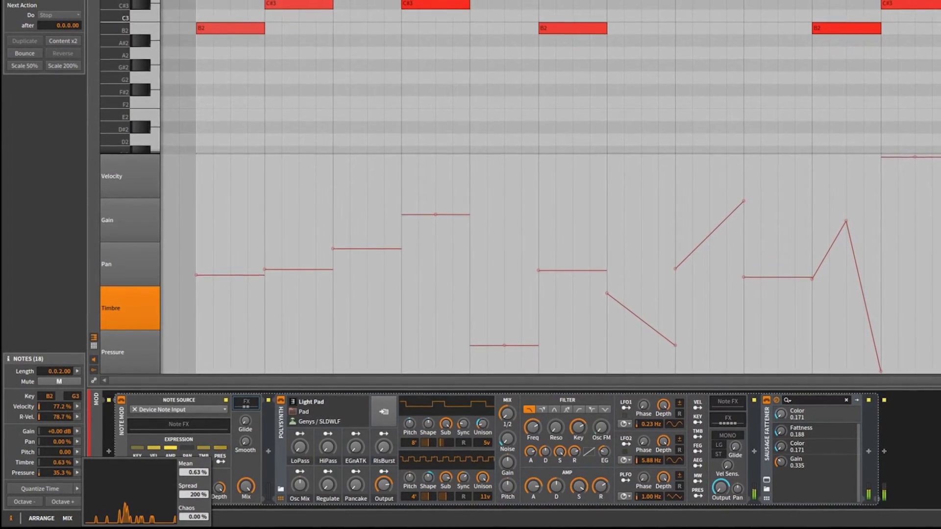
{"action": "left_click_drag", "start_coordinate": [188, 495], "coordinate": [185, 528]}
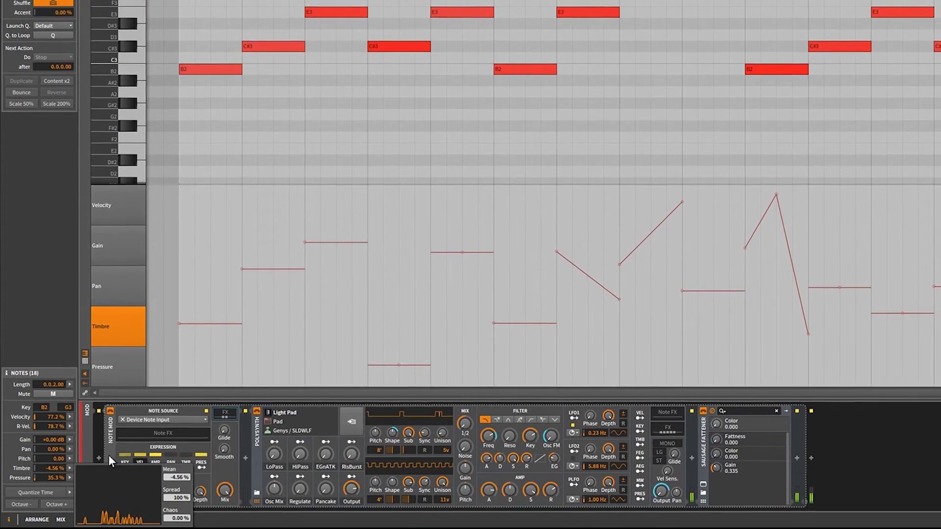
{"action": "left_click", "coordinate": [68, 478]}
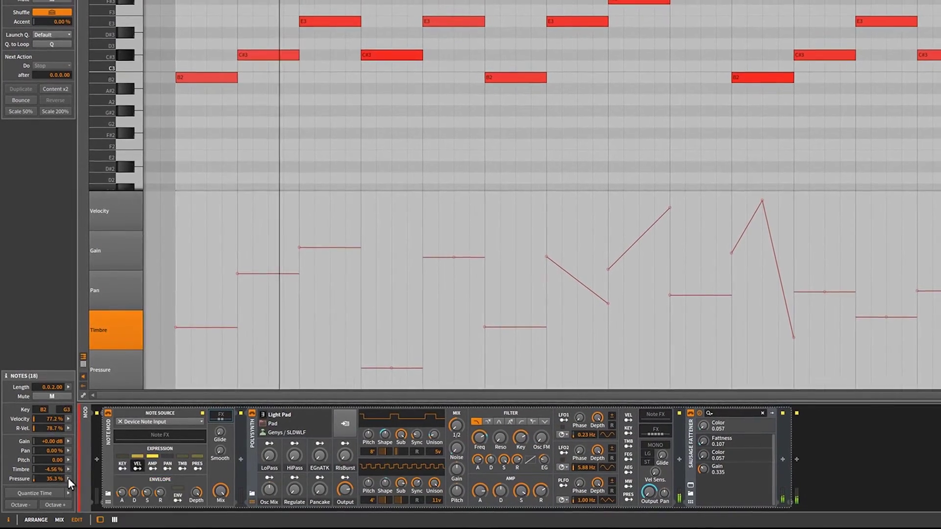
{"action": "left_click", "coordinate": [68, 479]}
- Randomize note pressures with chaos, widen their spread, then reset pressure chaos to zero
{"action": "left_click_drag", "start_coordinate": [171, 521], "coordinate": [172, 511]}
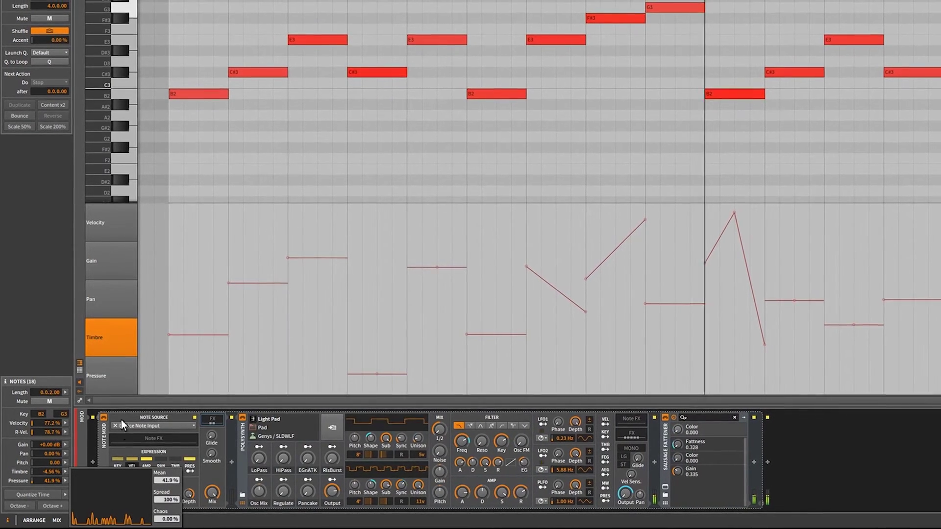
{"action": "left_click", "coordinate": [123, 386]}
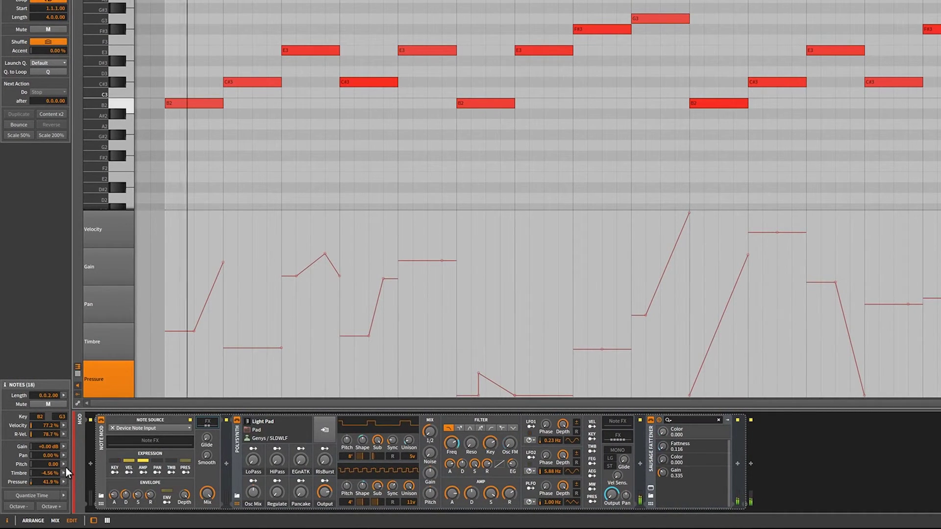
{"action": "left_click", "coordinate": [64, 482]}
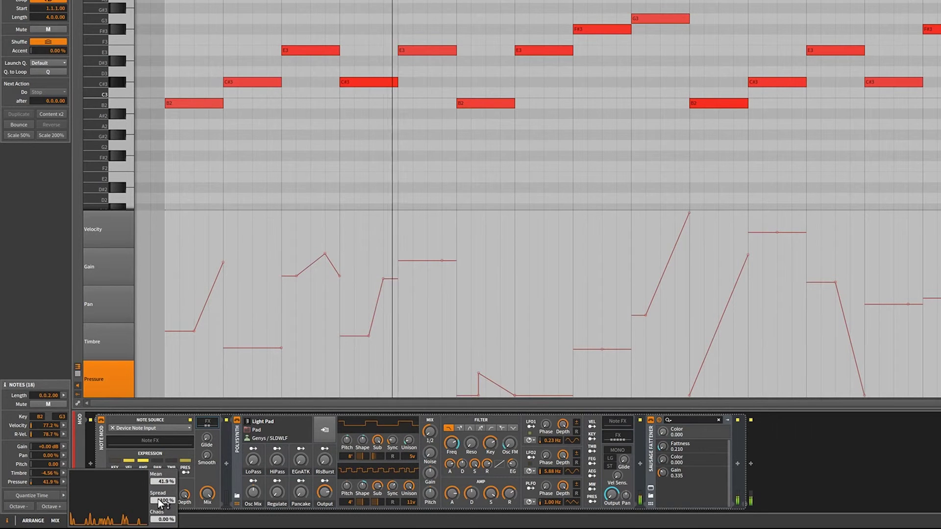
{"action": "left_click_drag", "start_coordinate": [153, 504], "coordinate": [154, 527]}
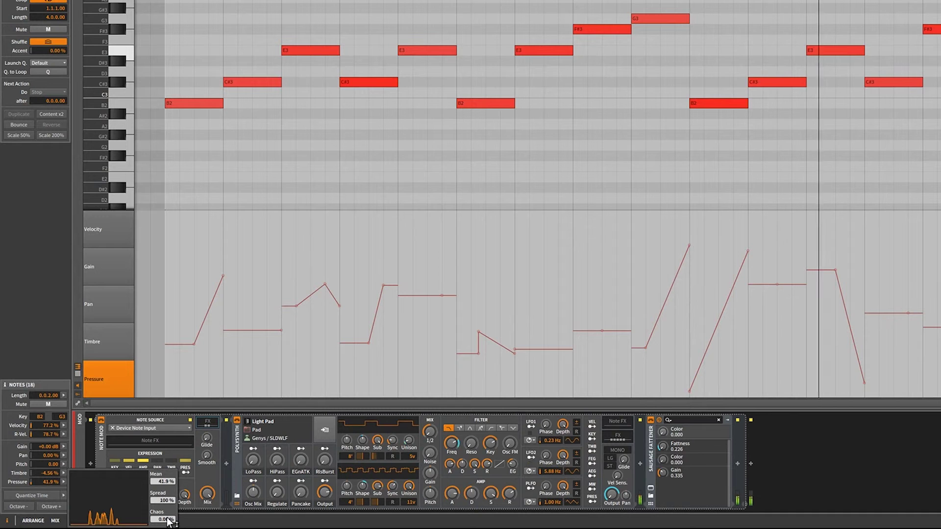
{"action": "left_click_drag", "start_coordinate": [169, 520], "coordinate": [169, 500]}
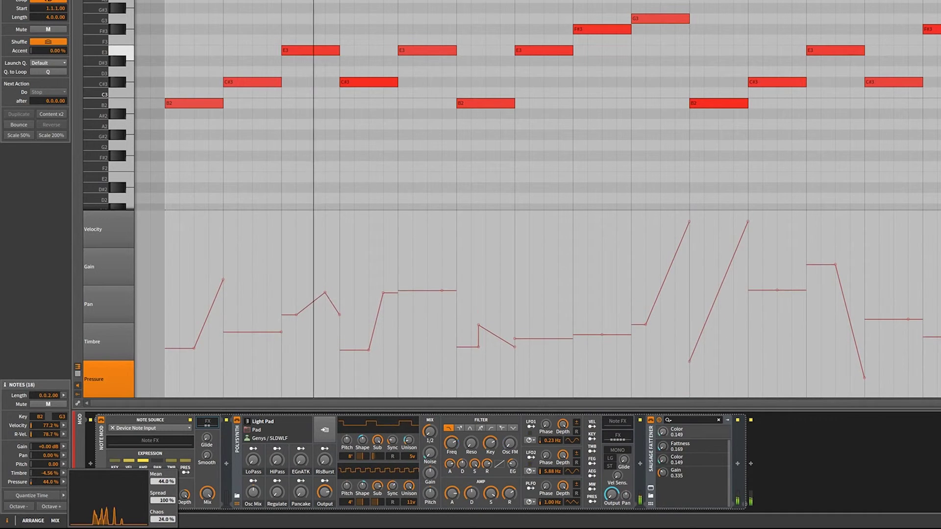
{"action": "double_click", "coordinate": [164, 519]}
- Raise the pressure mean to 63.2 %, collapse the spread to zero, then lower the mean to 44.3 %
{"action": "left_click_drag", "start_coordinate": [168, 486], "coordinate": [152, 468]}
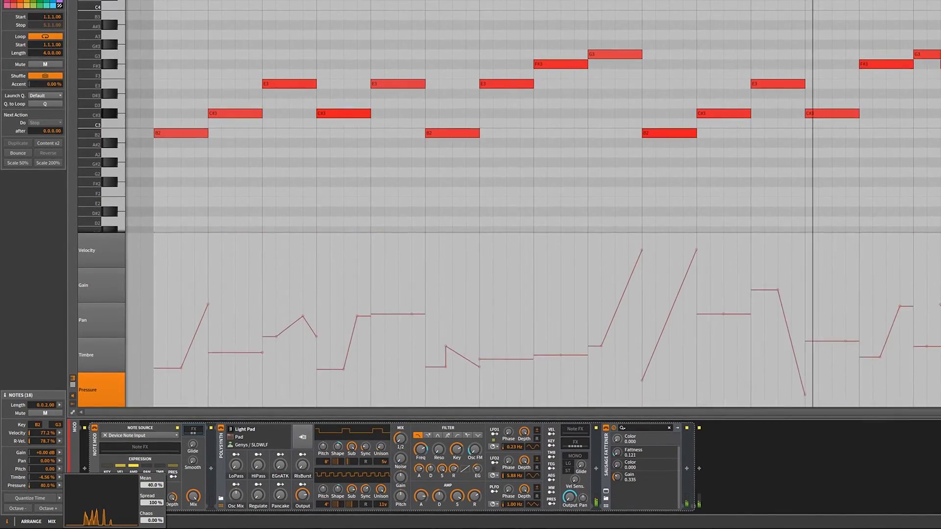
{"action": "left_click_drag", "start_coordinate": [154, 505], "coordinate": [147, 524]}
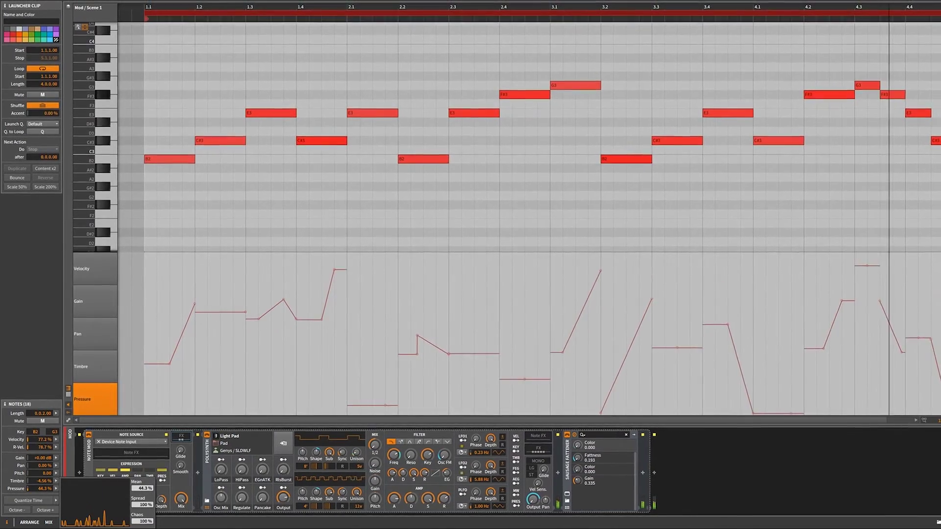
{"action": "left_click_drag", "start_coordinate": [142, 488], "coordinate": [142, 496]}
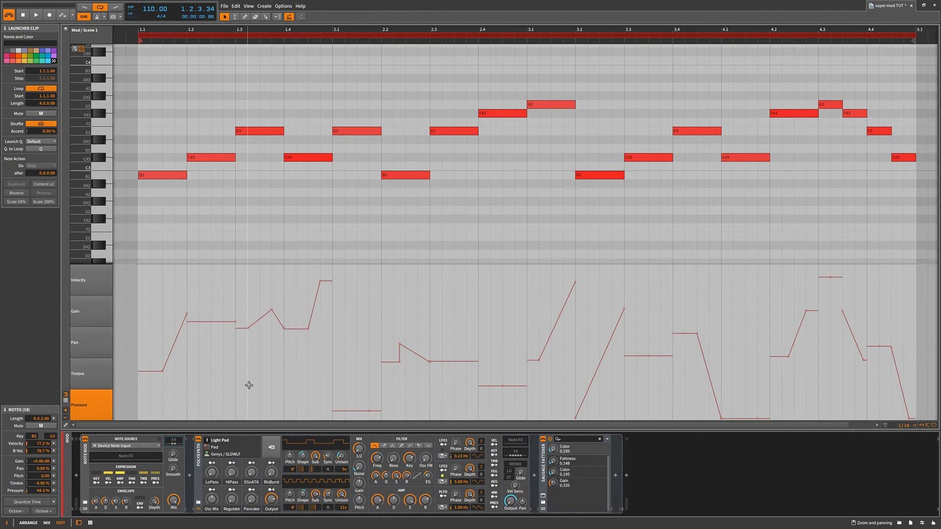
- Stop playback so the play position resets to 1.1.1.00, then select all clip notes
{"action": "key", "text": "space"}
{"action": "key", "text": "ctrl+a"}
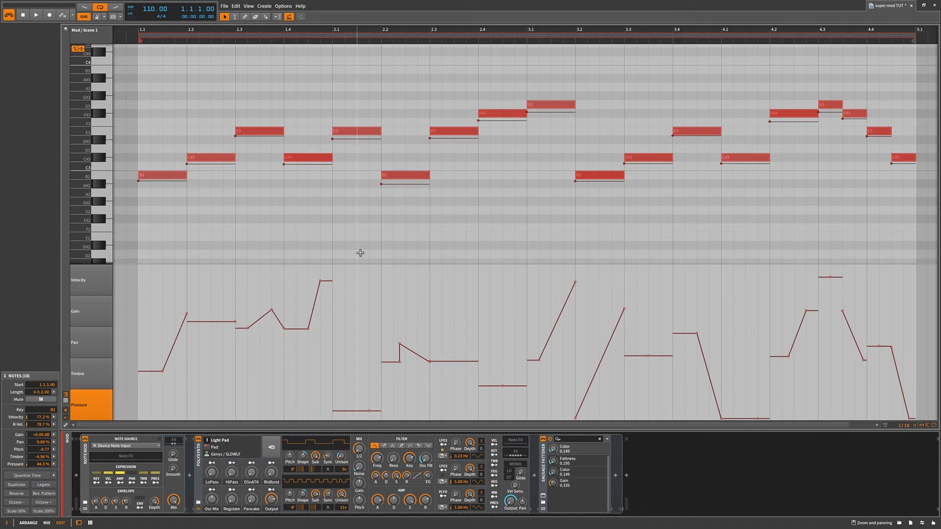